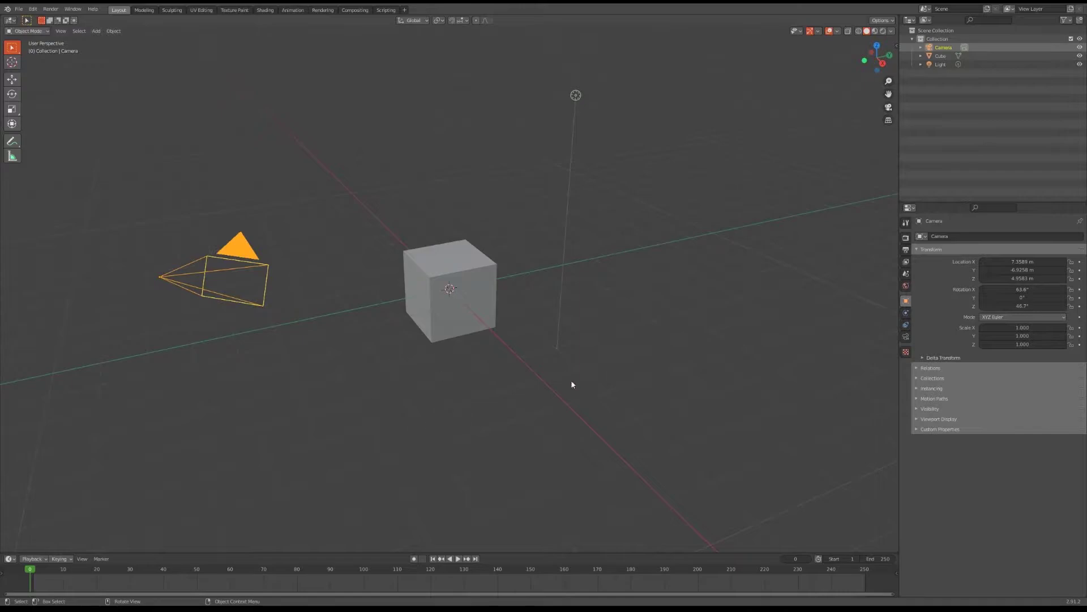
# - Select the default cube and orbit the view around it to see it from another corner
pyautogui.click(425, 273)
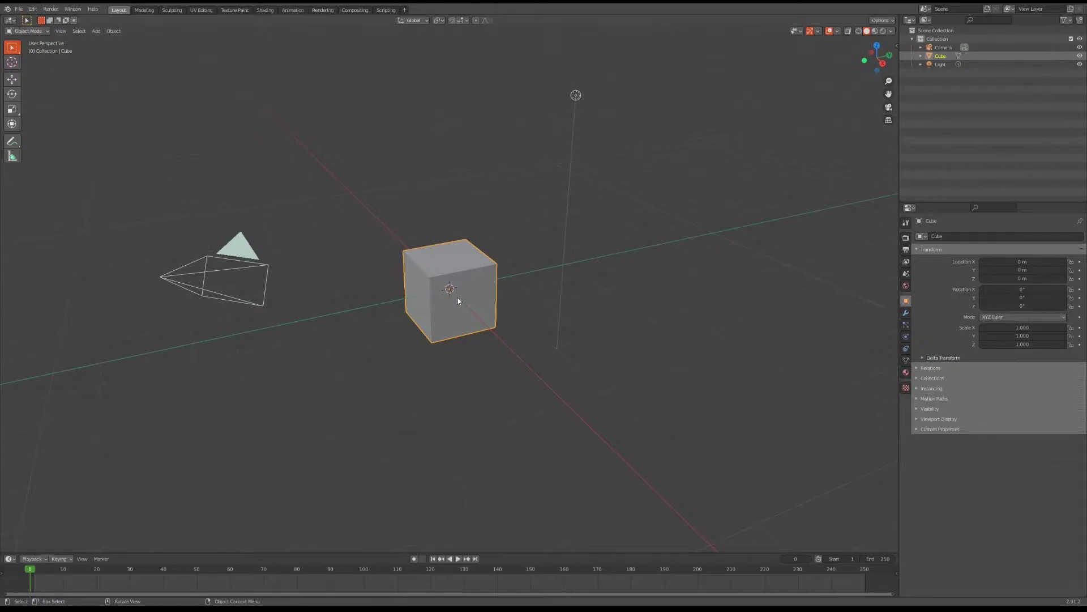
pyautogui.moveTo(447, 281); pyautogui.dragTo(374, 306, button='middle')
pyautogui.press('shift')
# - Examine the selected cube at closer and farther distances by repeatedly zooming the viewport in and out
pyautogui.scroll(1, 281, 230)
pyautogui.scroll(2, 454, 305)
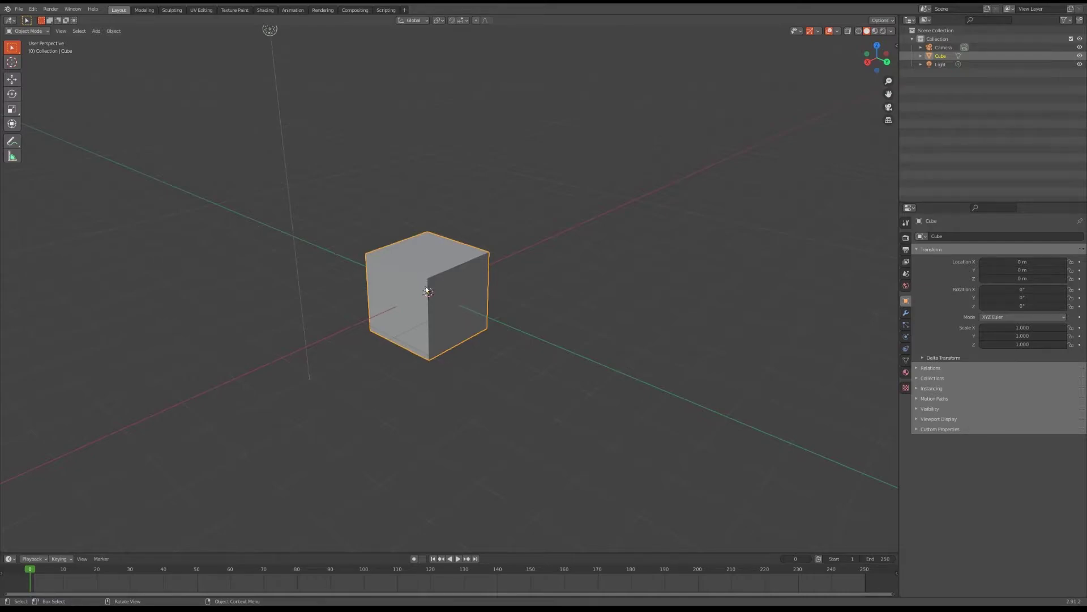
pyautogui.scroll(3, 426, 294)
pyautogui.scroll(-4, 401, 295)
pyautogui.scroll(1, 400, 287)
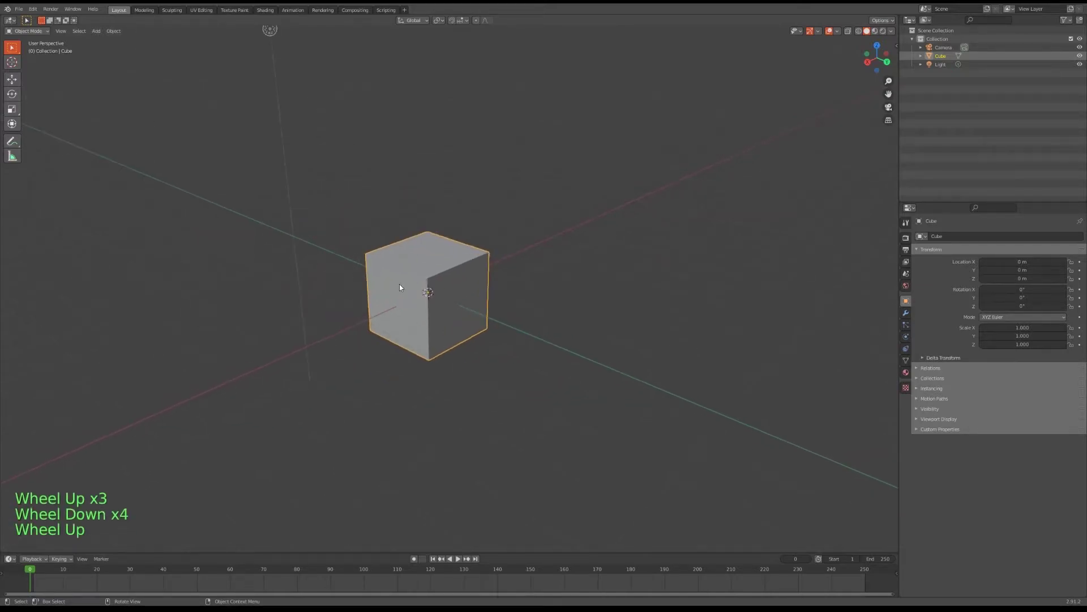
pyautogui.scroll(-2, 403, 291)
pyautogui.scroll(6, 403, 291)
pyautogui.scroll(-3, 390, 281)
pyautogui.scroll(2, 391, 281)
pyautogui.scroll(-2, 392, 282)
pyautogui.scroll(2, 378, 275)
pyautogui.scroll(-2, 388, 279)
pyautogui.scroll(1, 389, 279)
pyautogui.scroll(-2, 436, 287)
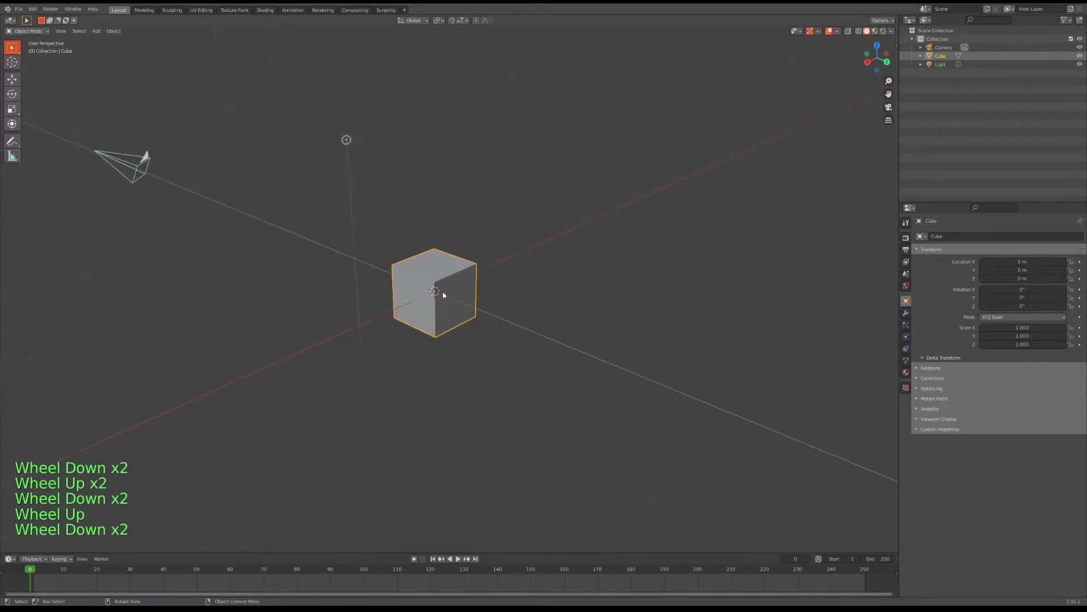
# - Look over the cube from above and from the side by panning and orbiting the viewport
pyautogui.keyDown('shift'); pyautogui.moveTo(418, 289); pyautogui.dragTo(351, 294, button='middle'); pyautogui.keyUp('shift')
pyautogui.scroll(2, 316, 283)
pyautogui.moveTo(351, 294); pyautogui.dragTo(554, 313, button='middle')
pyautogui.scroll(-2, 527, 250)
pyautogui.keyDown('shift'); pyautogui.moveTo(527, 249); pyautogui.dragTo(518, 301, button='middle'); pyautogui.keyUp('shift')
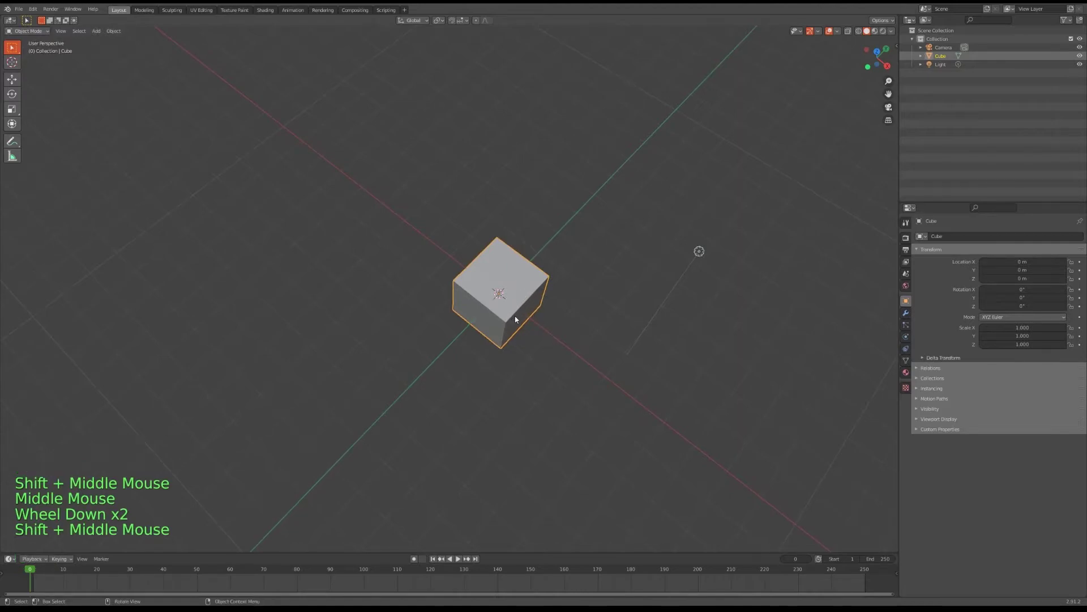
pyautogui.moveTo(552, 346); pyautogui.dragTo(528, 329, button='middle')
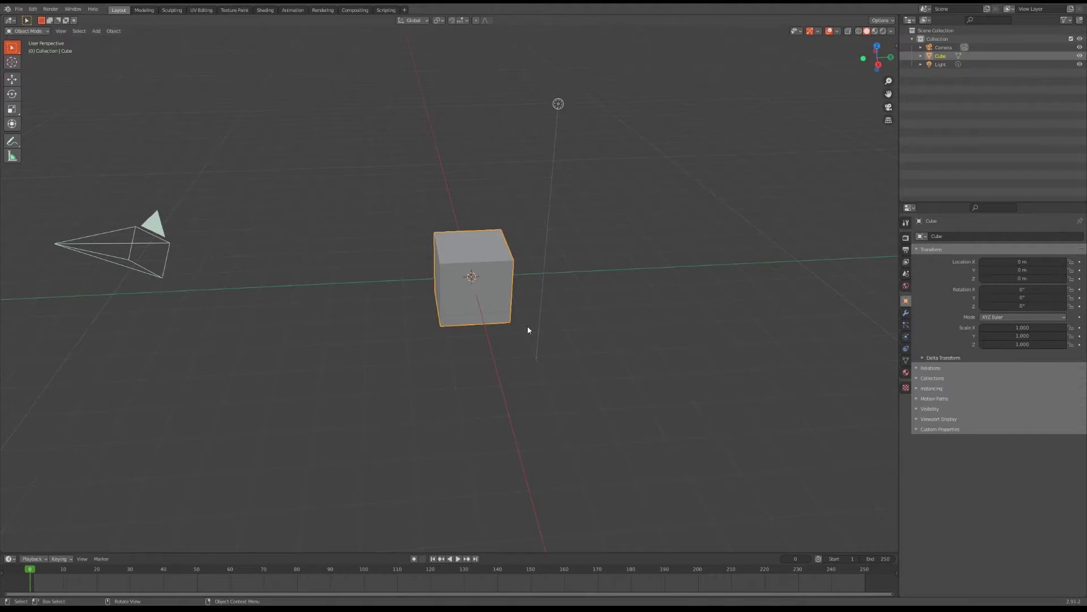
# - Examine the cube in the front, right and top orthographic views in turn
pyautogui.press('KP_1')
pyautogui.press('KP_1')
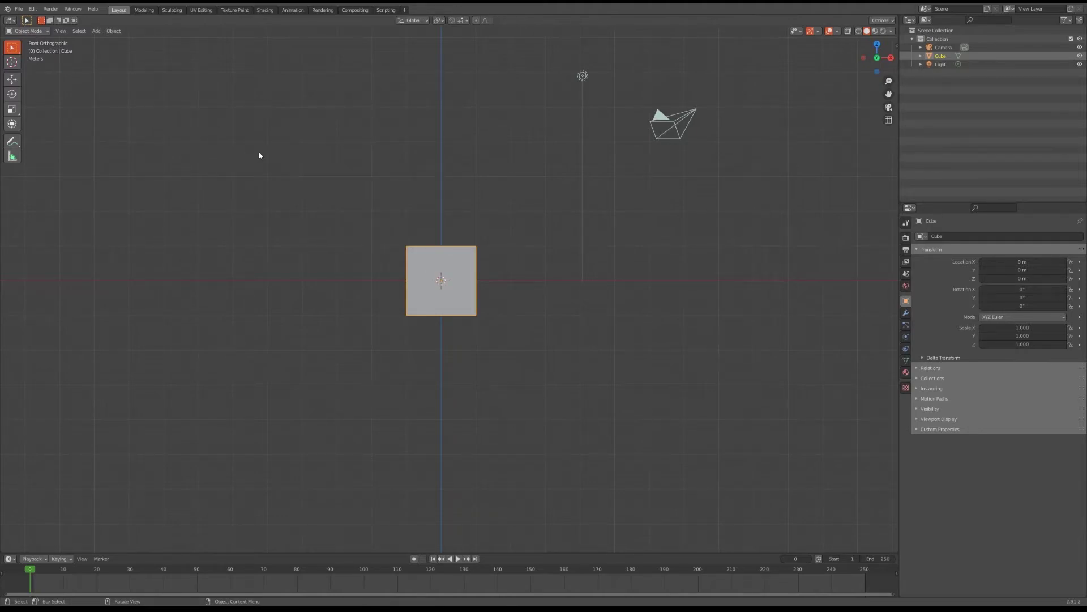
pyautogui.press('KP_3')
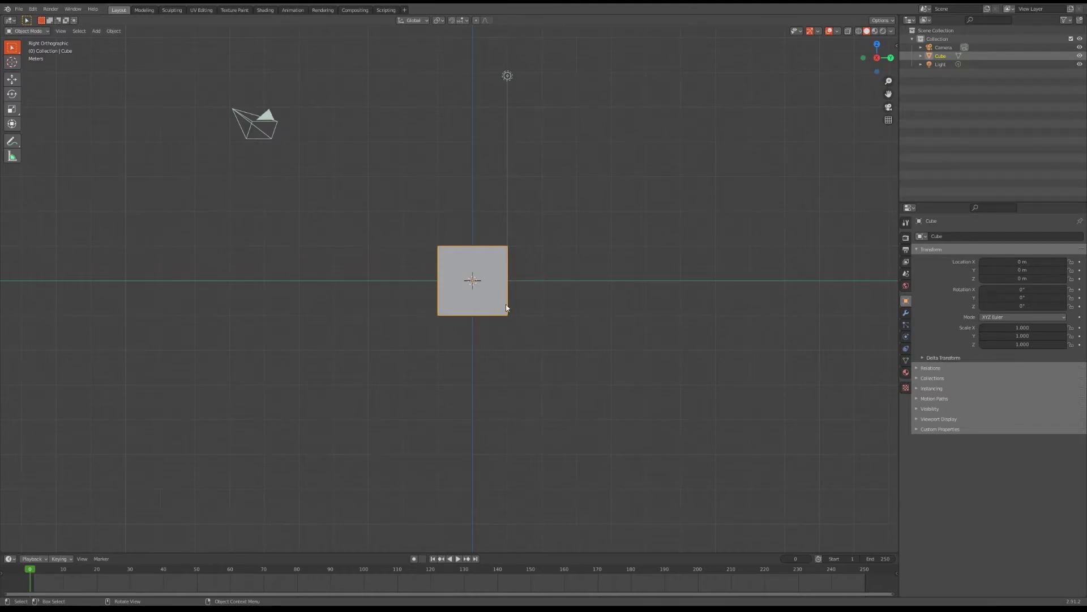
pyautogui.press('KP_7')
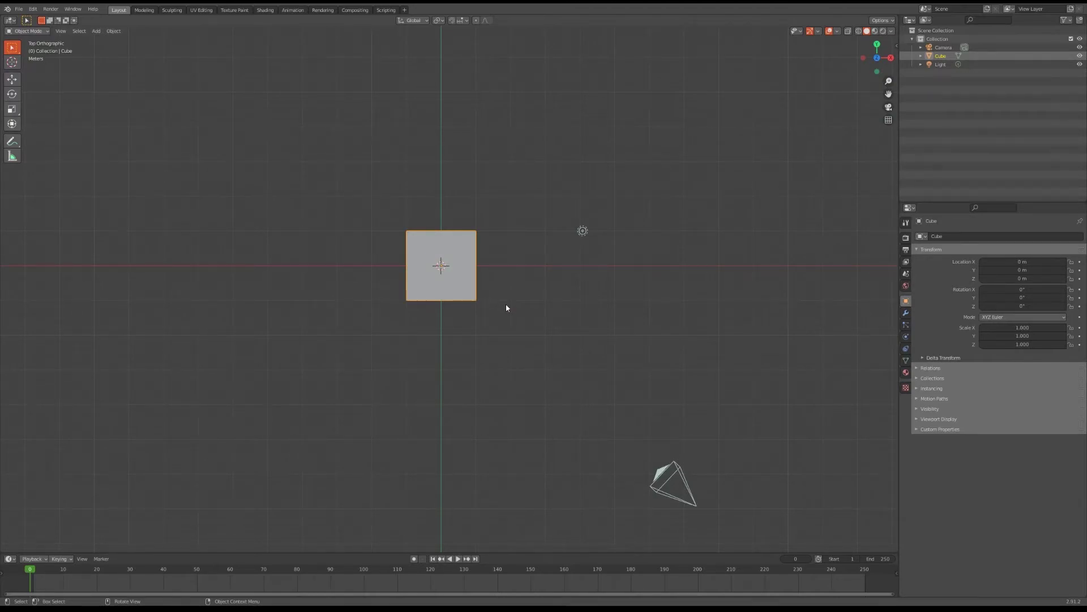
# - Examine the cube in the opposite orthographic views: bottom, back after front, and left after right
pyautogui.press('ctrl')
pyautogui.press('ctrl+KP_7')
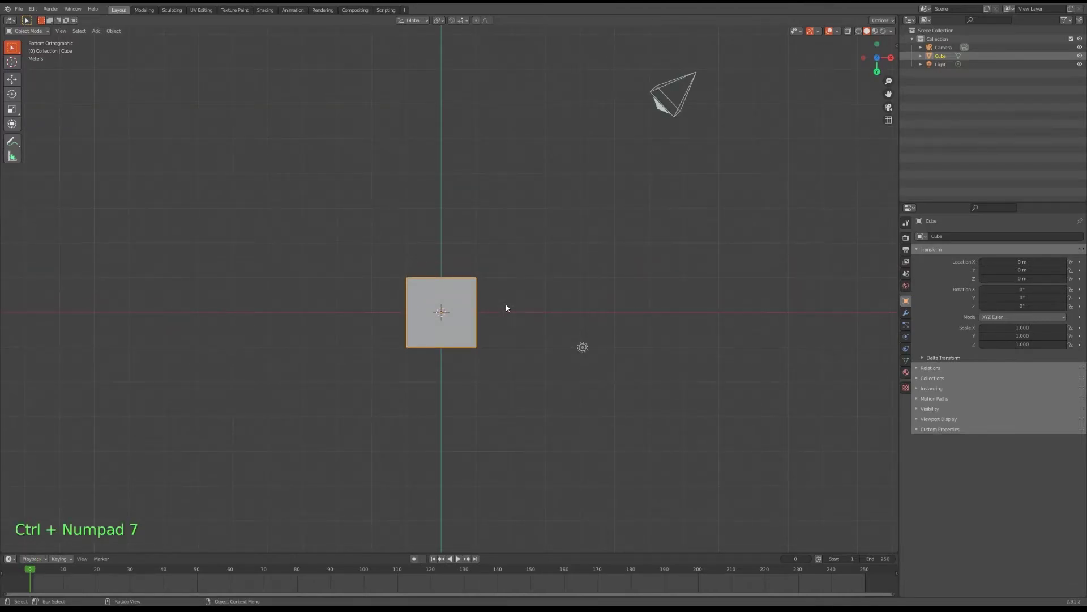
pyautogui.press('KP_1')
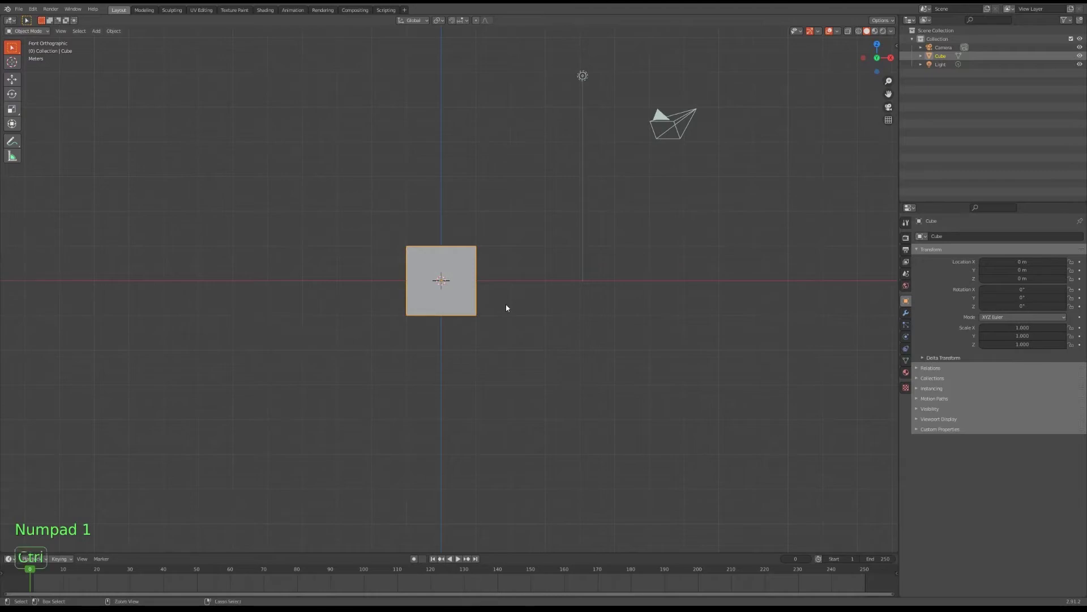
pyautogui.press('ctrl+KP_1')
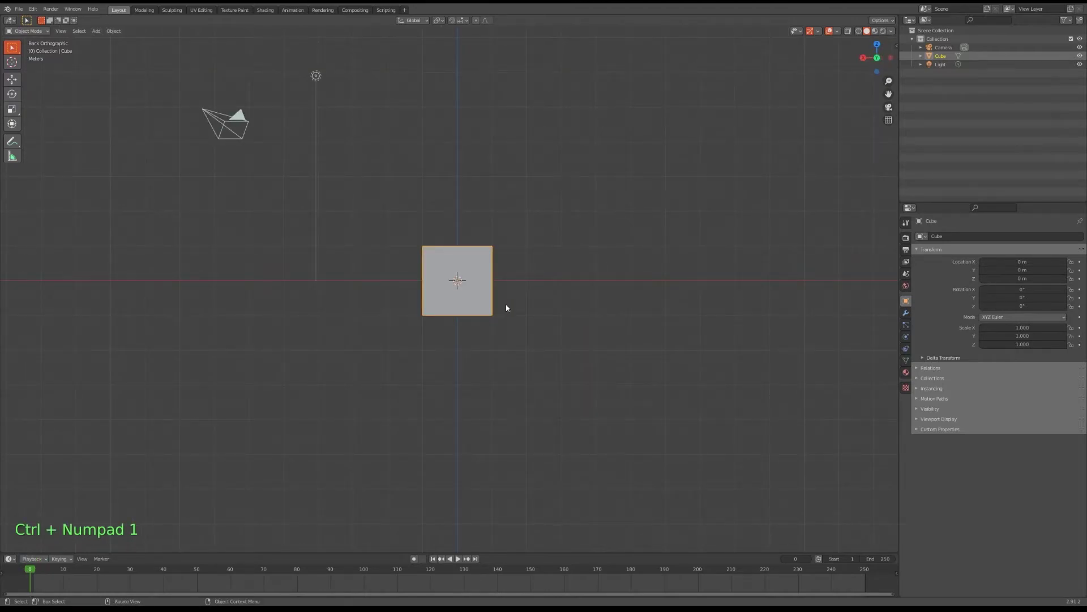
pyautogui.press('KP_3')
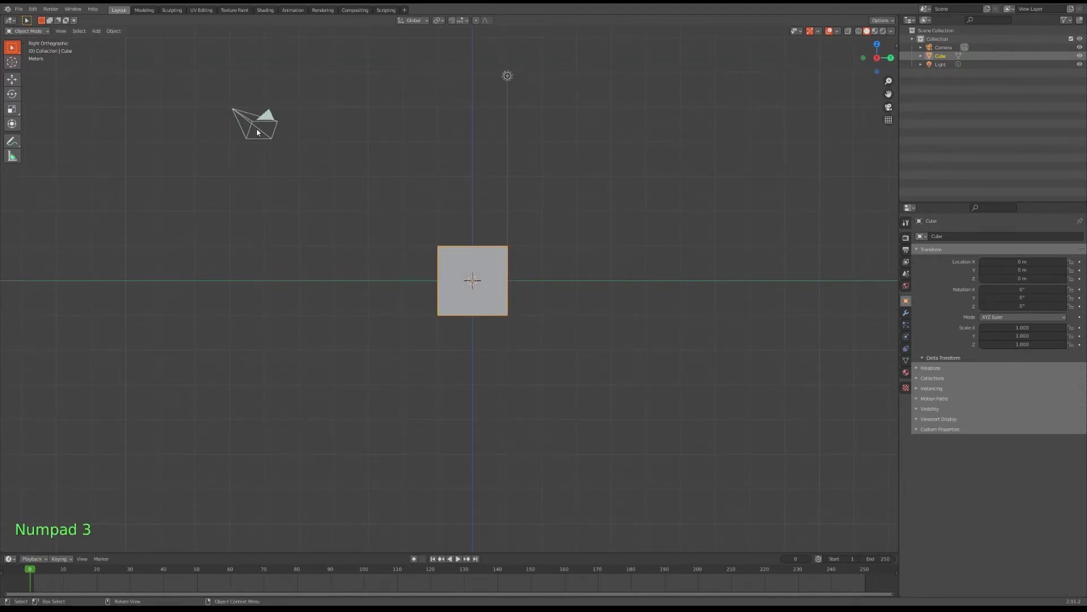
pyautogui.press('ctrl+KP_3')
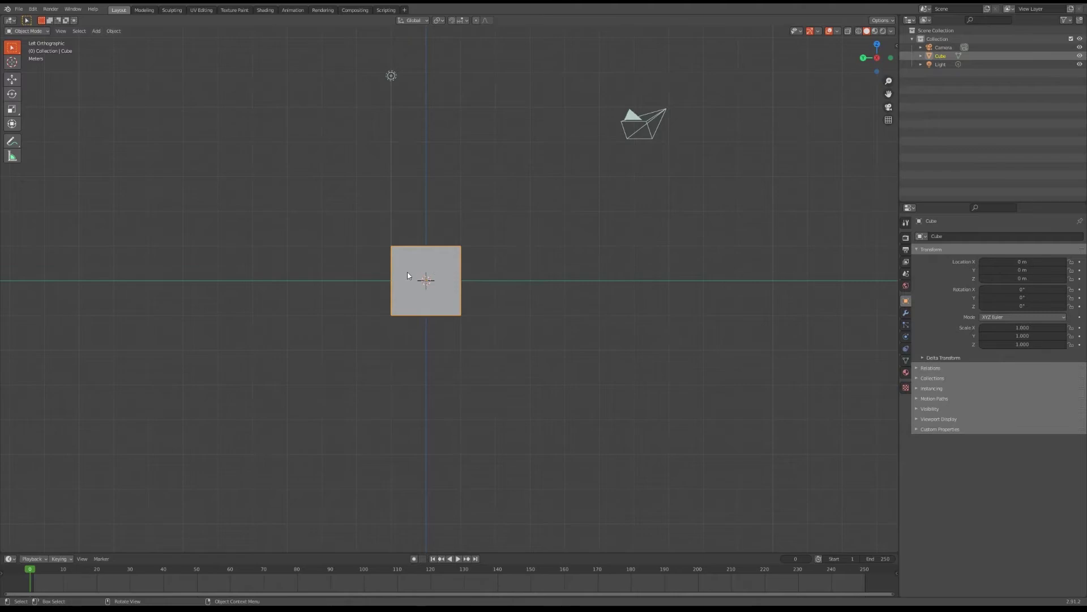
# - Orbit out of the left view and compare the cube in perspective and orthographic projection, ending in perspective
pyautogui.moveTo(395, 266); pyautogui.dragTo(413, 294, button='middle')
pyautogui.scroll(2, 396, 283)
pyautogui.scroll(-2, 381, 287)
pyautogui.moveTo(414, 294); pyautogui.dragTo(440, 294, button='middle')
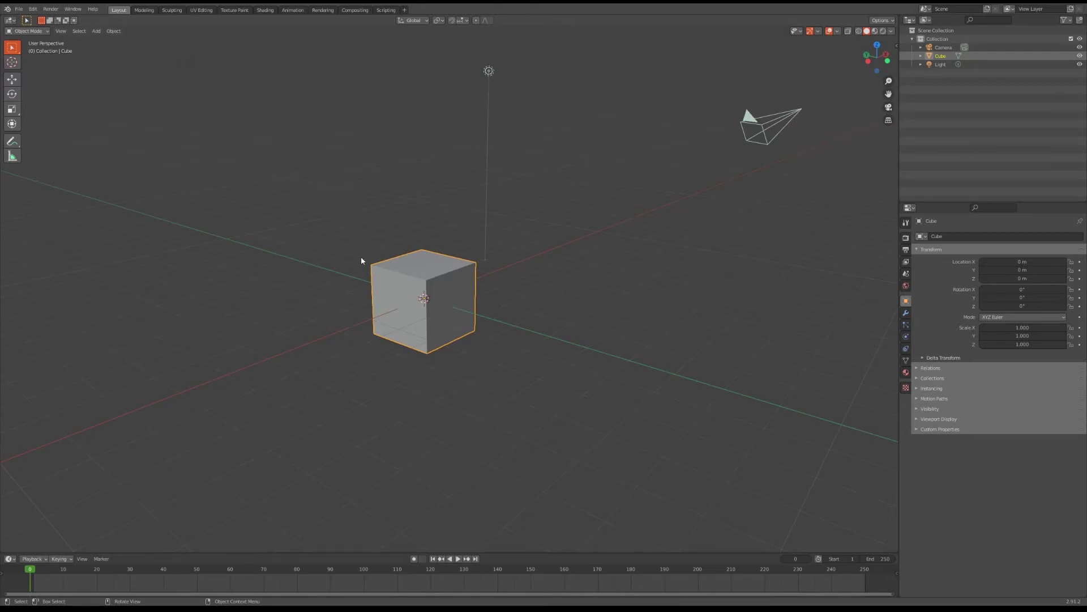
pyautogui.press('KP_5')
pyautogui.press('KP_5')
pyautogui.press('KP_5')
pyautogui.press('KP_5')
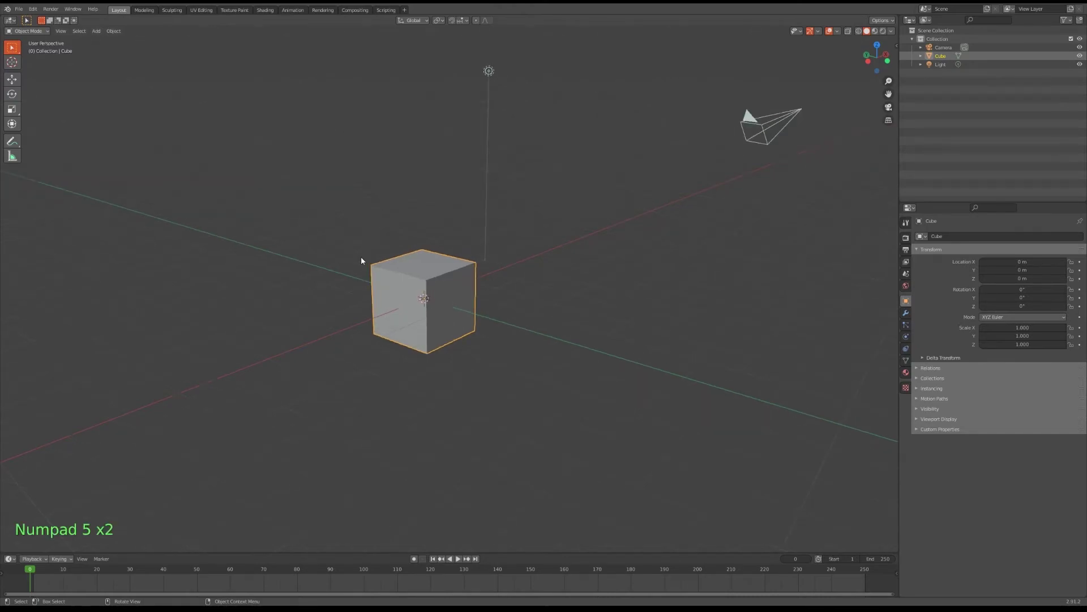
pyautogui.press('KP_5')
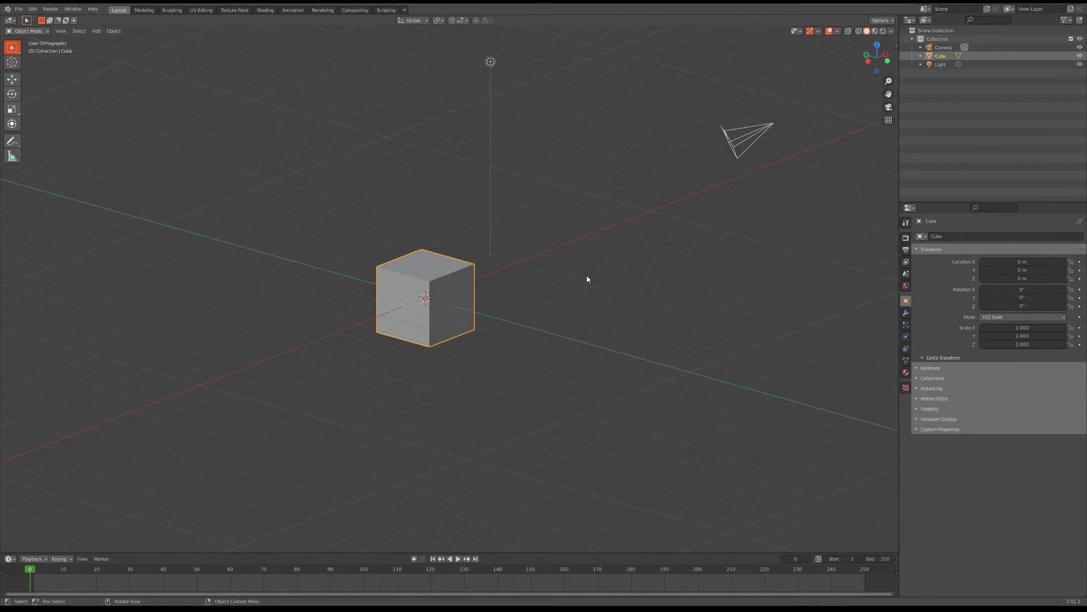
pyautogui.press('KP_5')
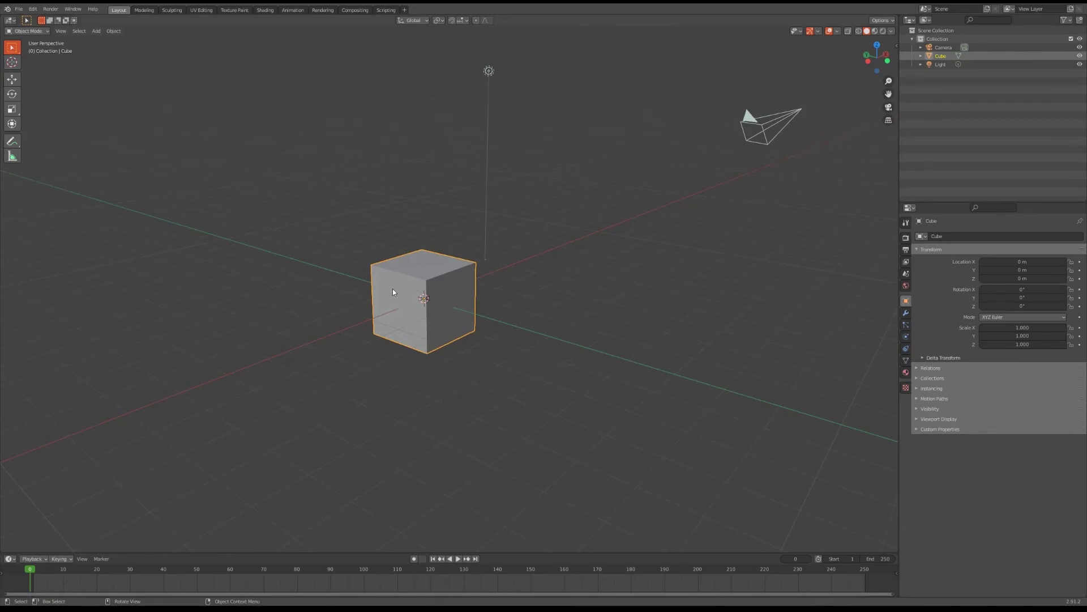
# - Inspect the cube in perspective by orbiting around it and zooming closer and farther several times
pyautogui.moveTo(394, 286); pyautogui.dragTo(535, 317, button='middle')
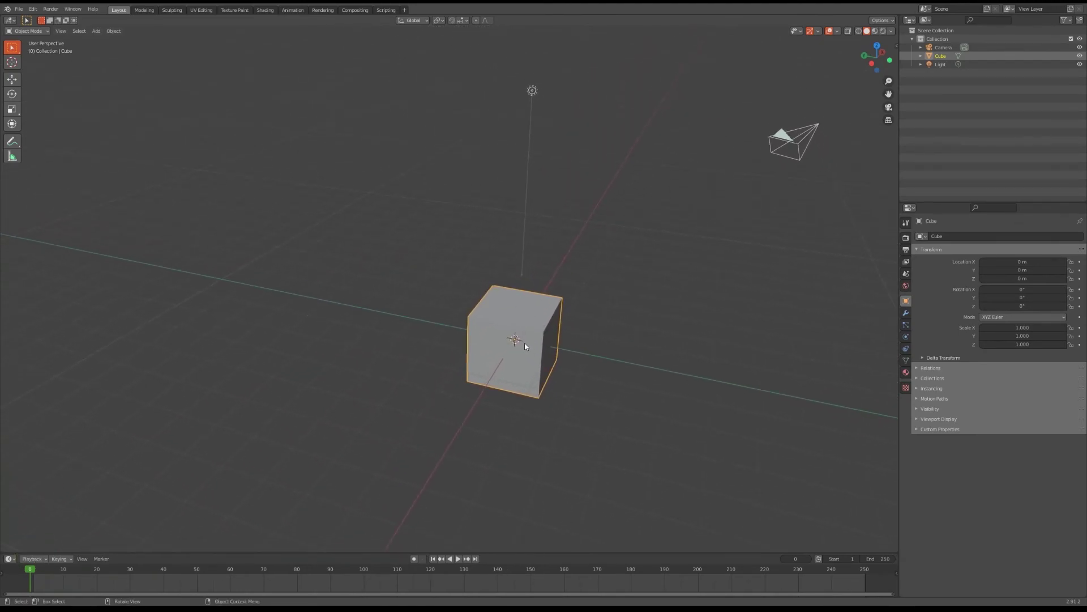
pyautogui.moveTo(536, 362); pyautogui.dragTo(518, 324, button='middle')
pyautogui.scroll(3, 518, 340)
pyautogui.scroll(-5, 518, 351)
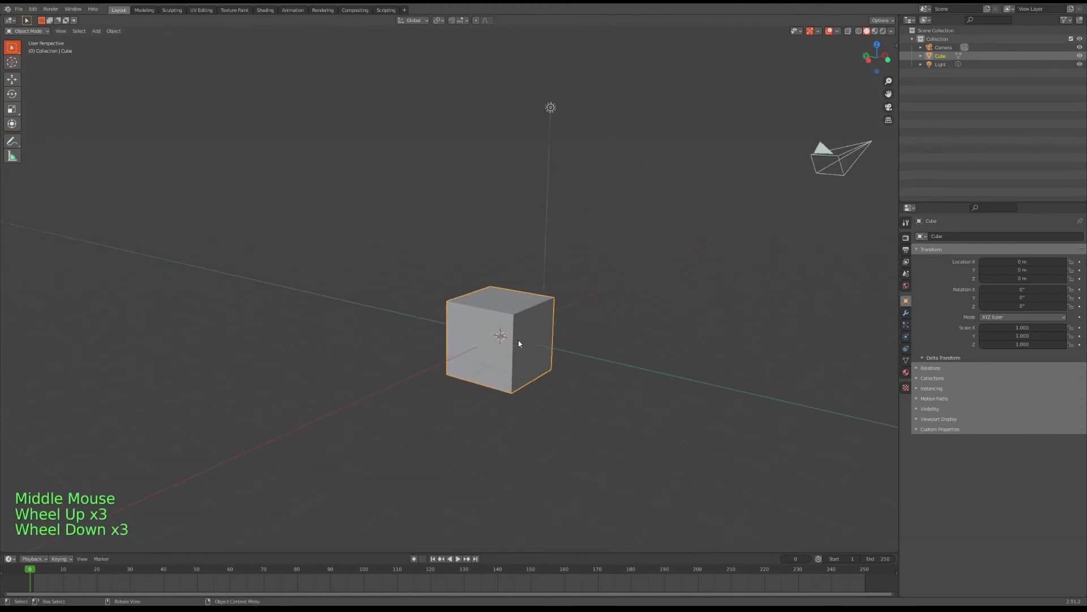
pyautogui.scroll(2, 518, 362)
pyautogui.scroll(-2, 526, 380)
pyautogui.scroll(-1, 509, 357)
pyautogui.scroll(4, 532, 344)
pyautogui.scroll(-1, 538, 345)
pyautogui.scroll(-1, 538, 344)
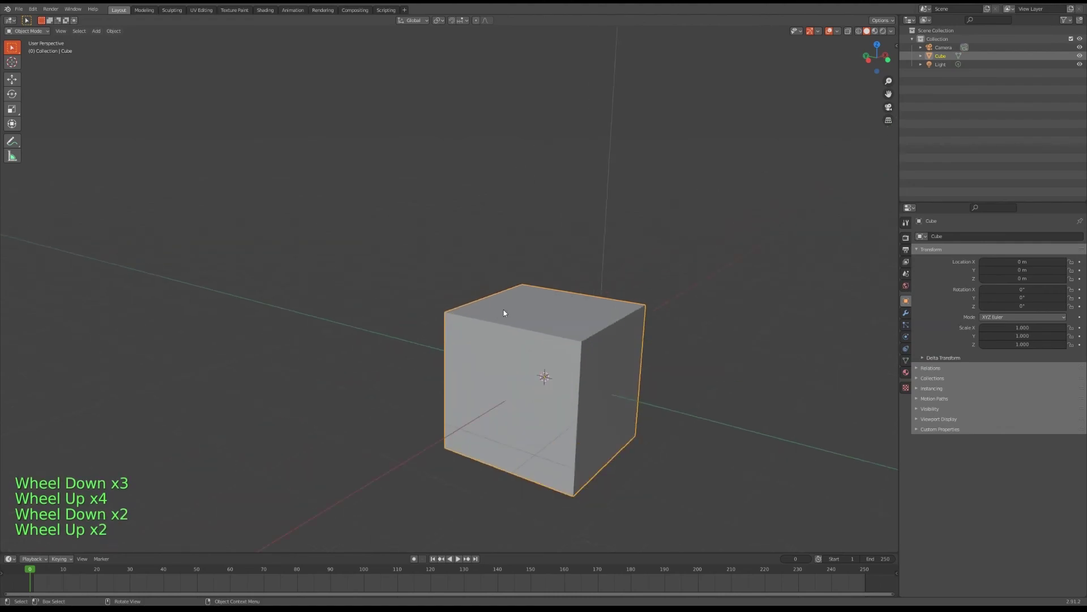
pyautogui.scroll(4, 541, 365)
pyautogui.scroll(-1, 542, 370)
pyautogui.scroll(-2, 521, 379)
pyautogui.scroll(1, 520, 362)
pyautogui.scroll(1, 527, 366)
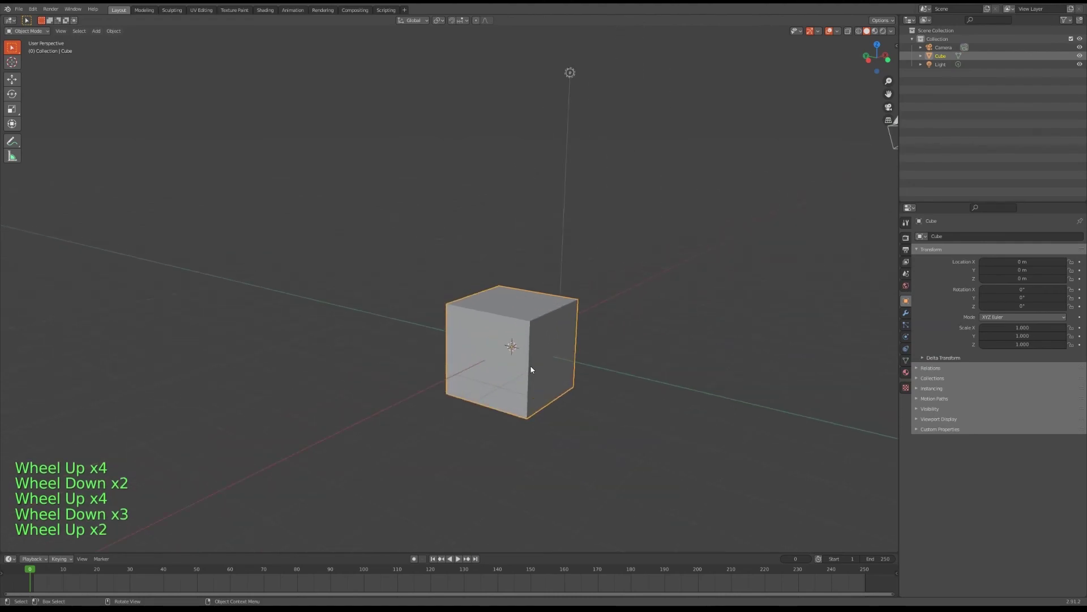
# - Review the cube in the front, back, right, top and bottom orthographic views, ending in an angled perspective view
pyautogui.press('KP_1')
pyautogui.press('ctrl+KP_1')
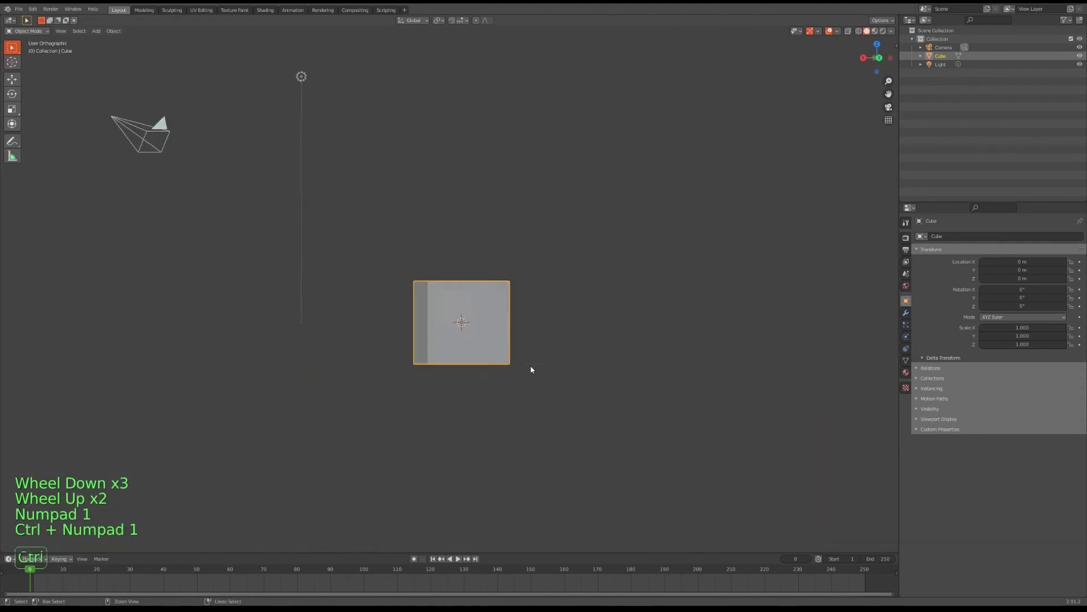
pyautogui.press('KP_3')
pyautogui.press('KP_3')
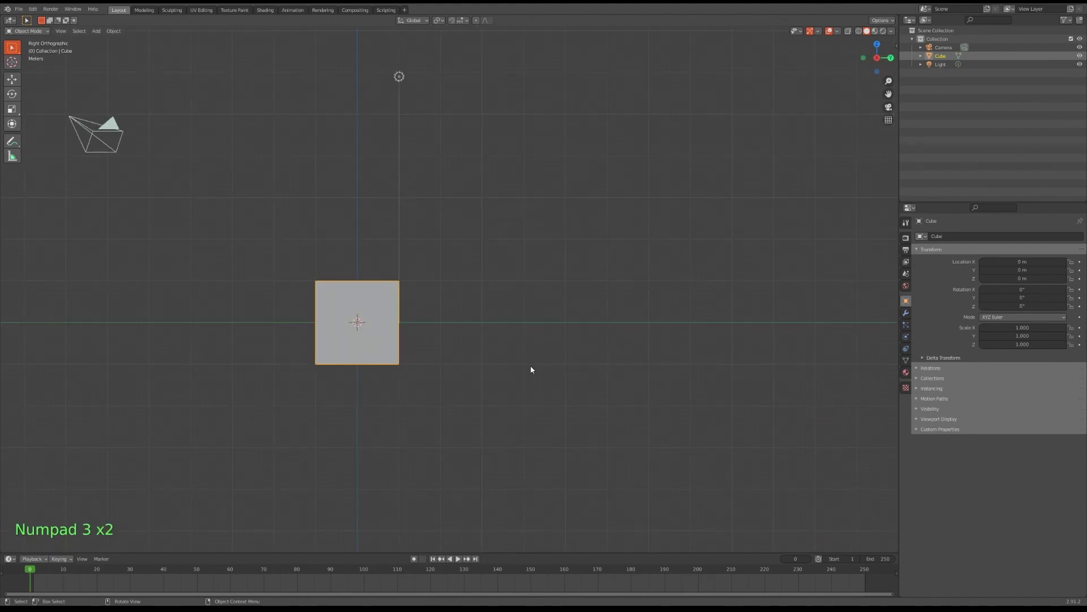
pyautogui.press('KP_7')
pyautogui.press('ctrl+KP_7')
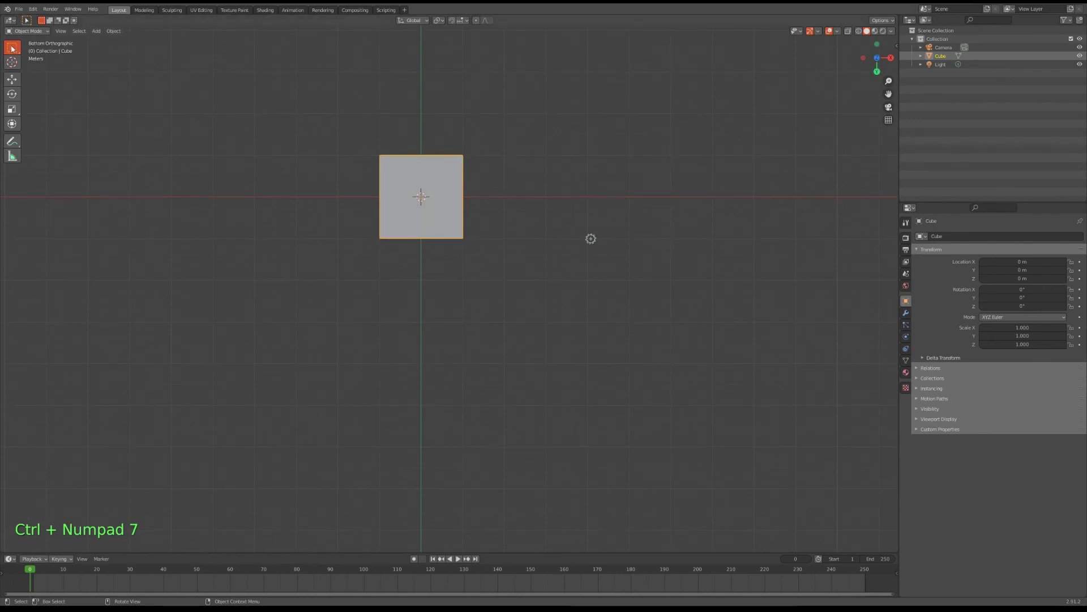
pyautogui.moveTo(437, 165); pyautogui.dragTo(367, 274, button='middle')
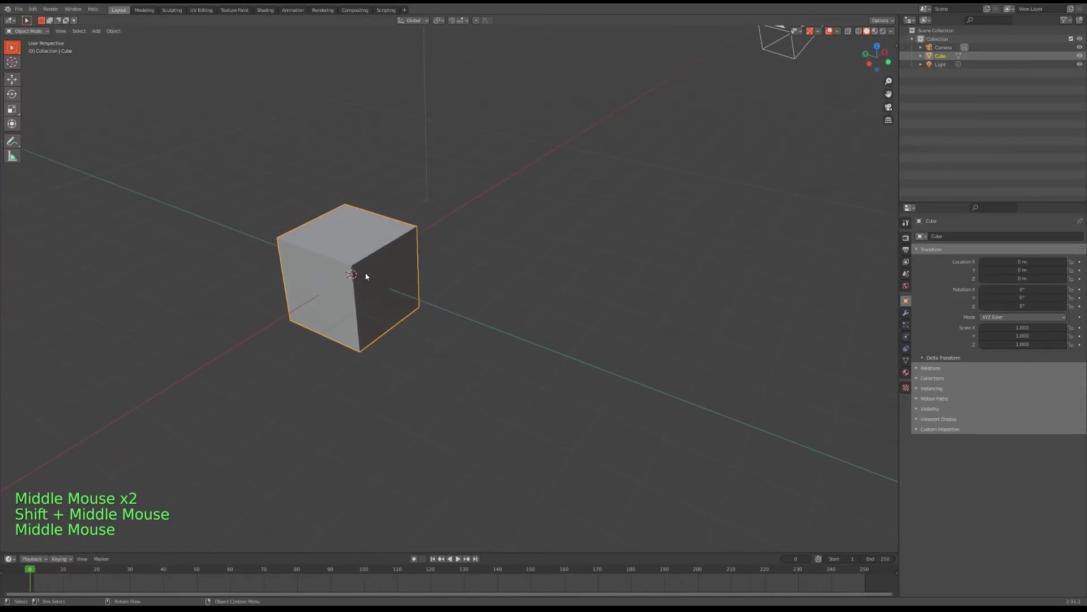